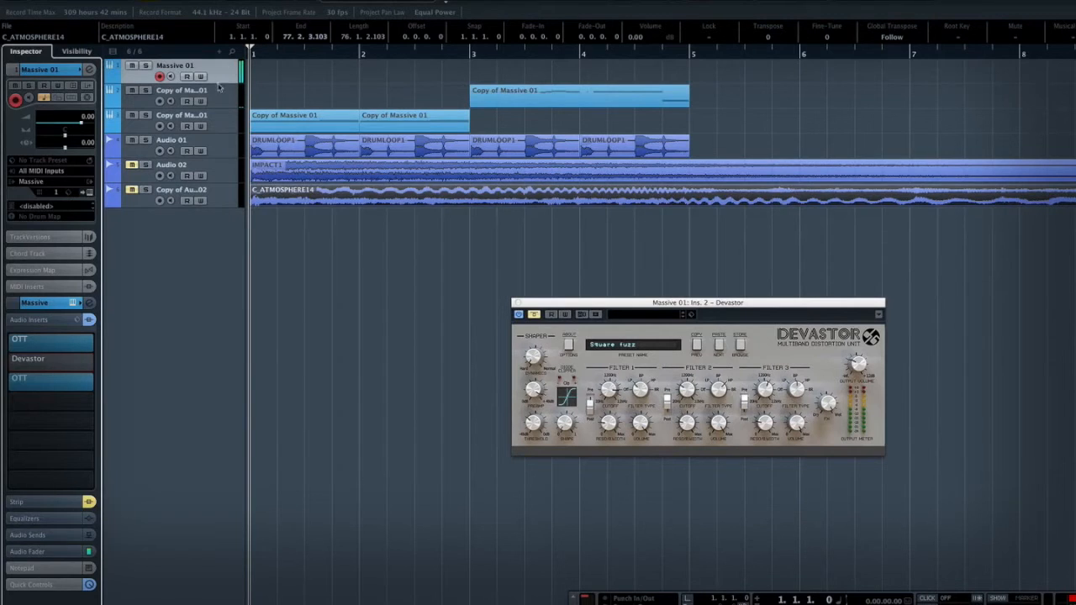
Turn on the Devastor insert on the Massive 01 track and try adjusting its Shape knob
left_click(10, 362)
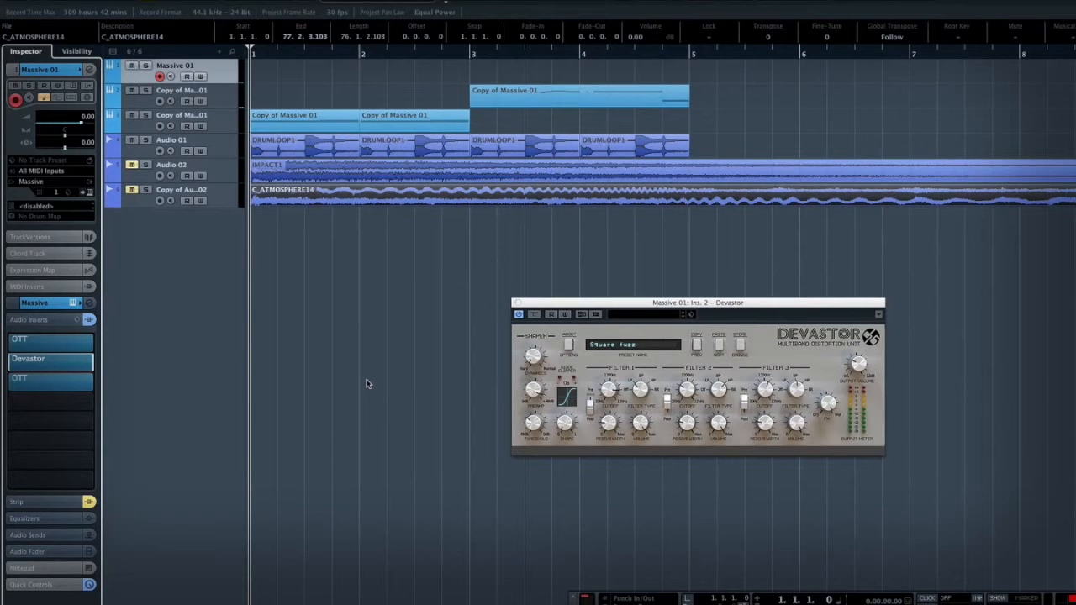
left_click_drag(765, 307, 658, 237)
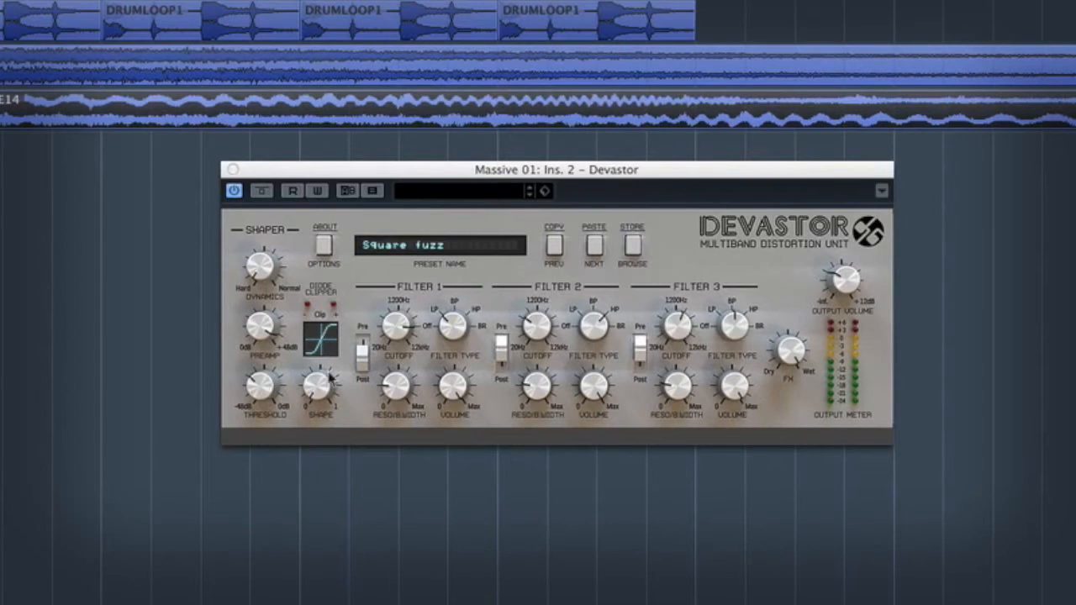
left_click_drag(328, 391, 361, 389)
mouse_move(328, 402)
left_mouse_down()
mouse_move(327, 412)
mouse_move(323, 385)
mouse_move(324, 419)
left_mouse_up()
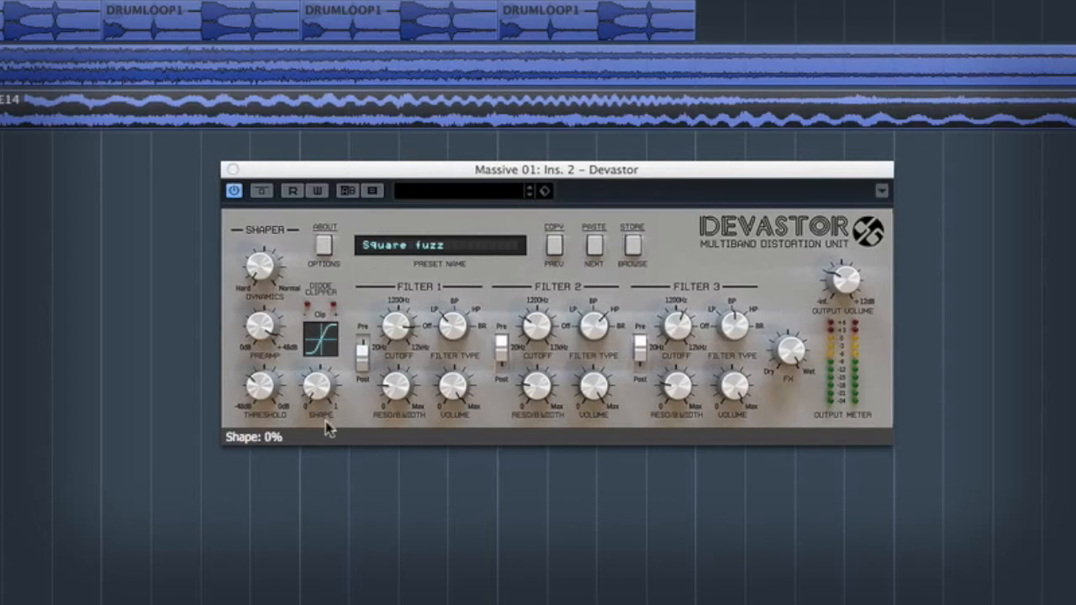
Cycle Devastor's diode clipper through its distortion functions, including ATAN and ASIM. TANH
left_click(327, 349)
left_click(326, 349)
left_click(326, 349)
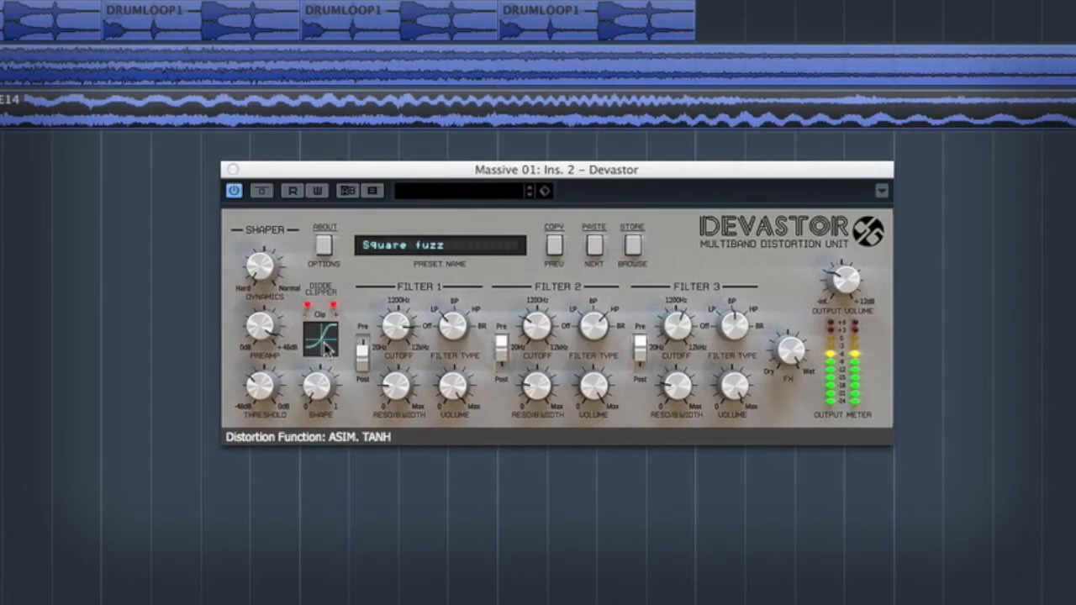
left_click(326, 349)
left_click(326, 349)
left_click(326, 349)
left_click(326, 348)
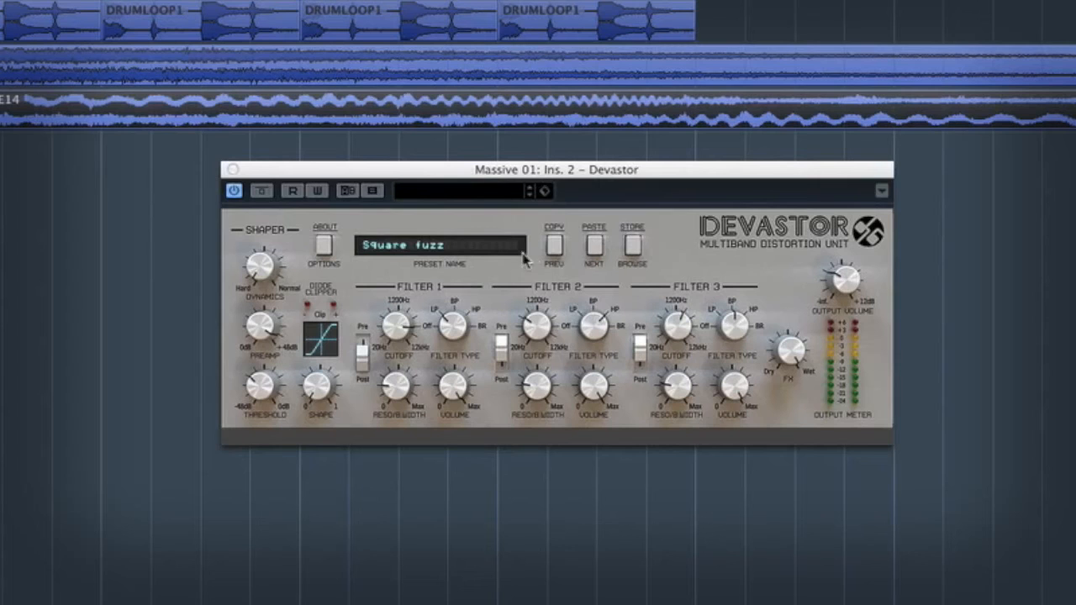
Advance through Devastor's presets, past Saw can talk and Acid: Popular #3, to load Base drum eq-ing
left_click(594, 246)
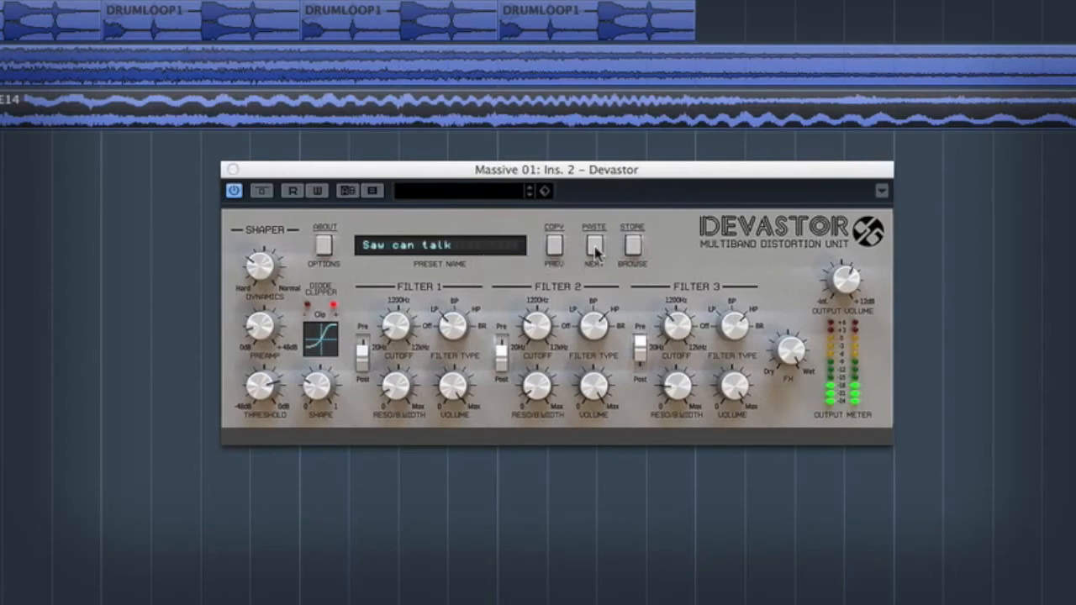
left_click(594, 246)
left_click(595, 245)
left_click(595, 246)
left_click(595, 246)
left_click(594, 246)
left_click(594, 246)
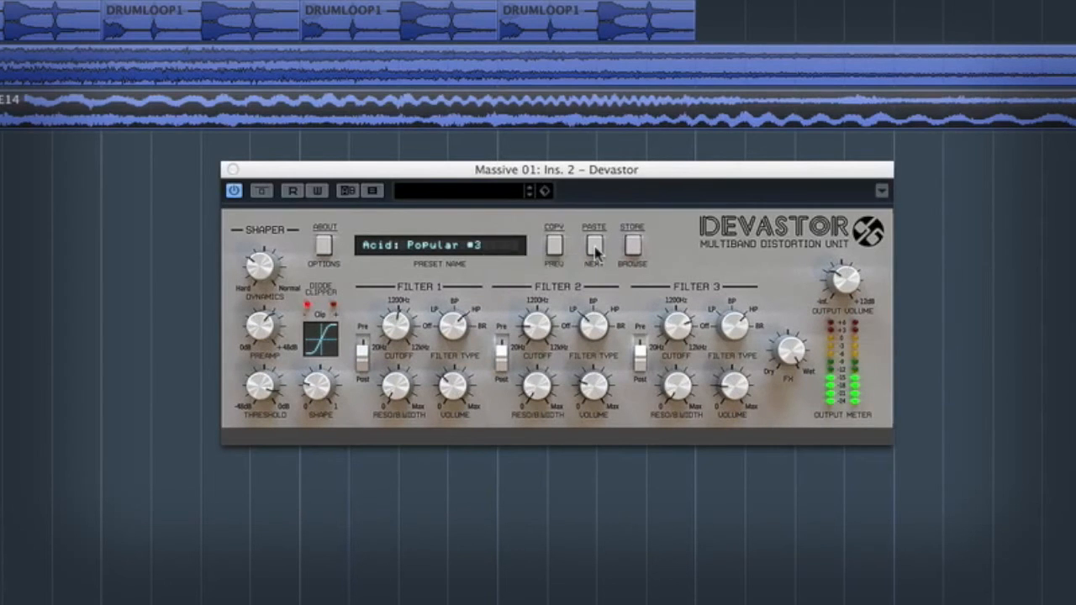
left_click(594, 245)
left_click(594, 245)
left_click(595, 245)
left_click(594, 246)
left_click(595, 245)
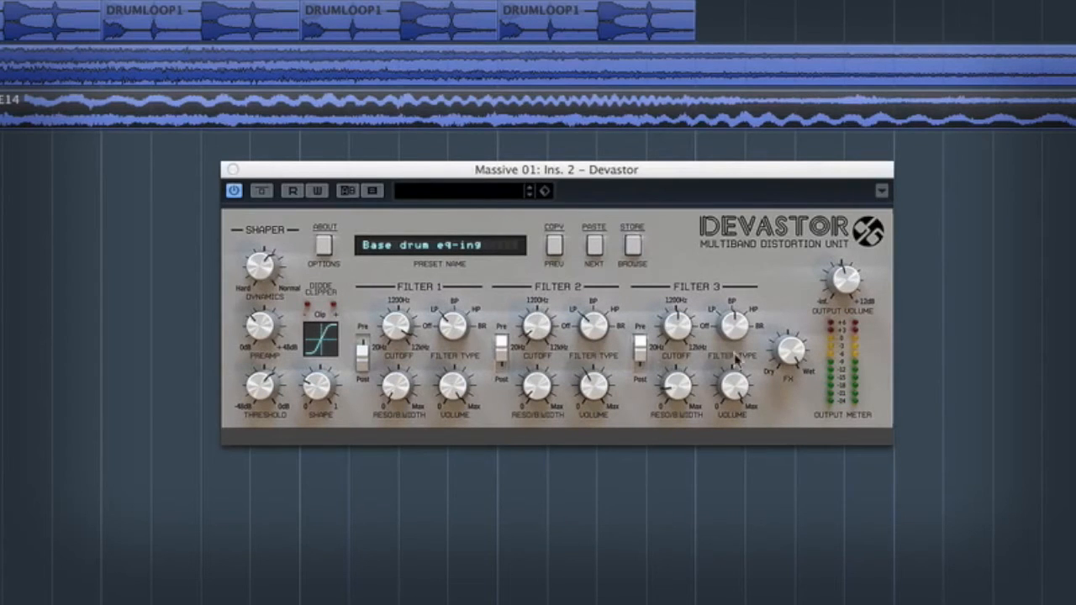
Set Devastor's Filter 1 cutoff to 12000Hz and Filter 3 bandwidth to 46%, and adjust the Filter 2 and Filter 3 cutoffs
left_click_drag(523, 176, 560, 165)
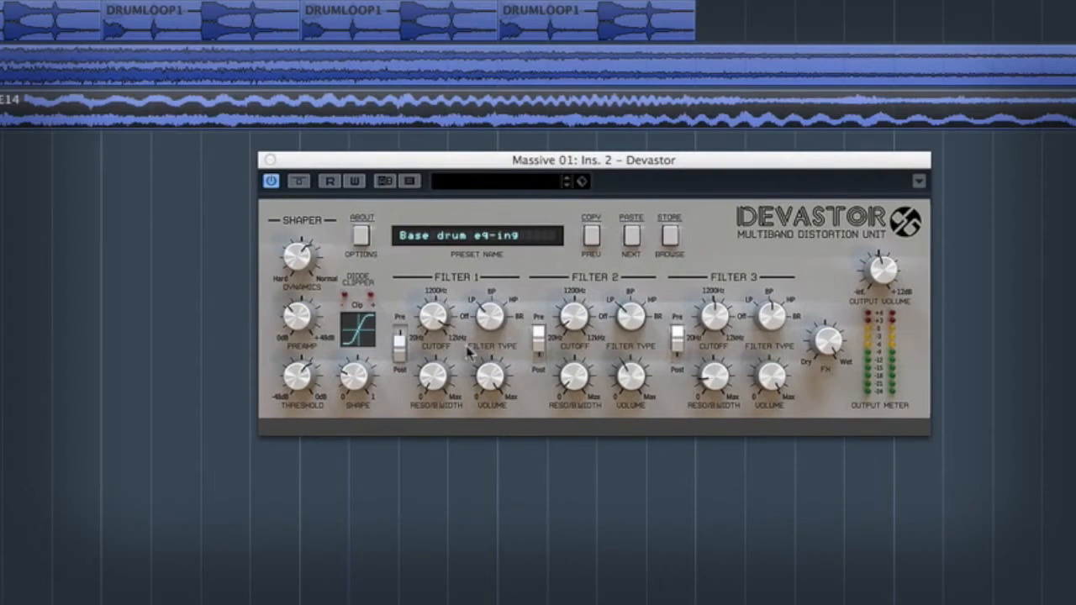
left_click_drag(424, 330, 492, 317)
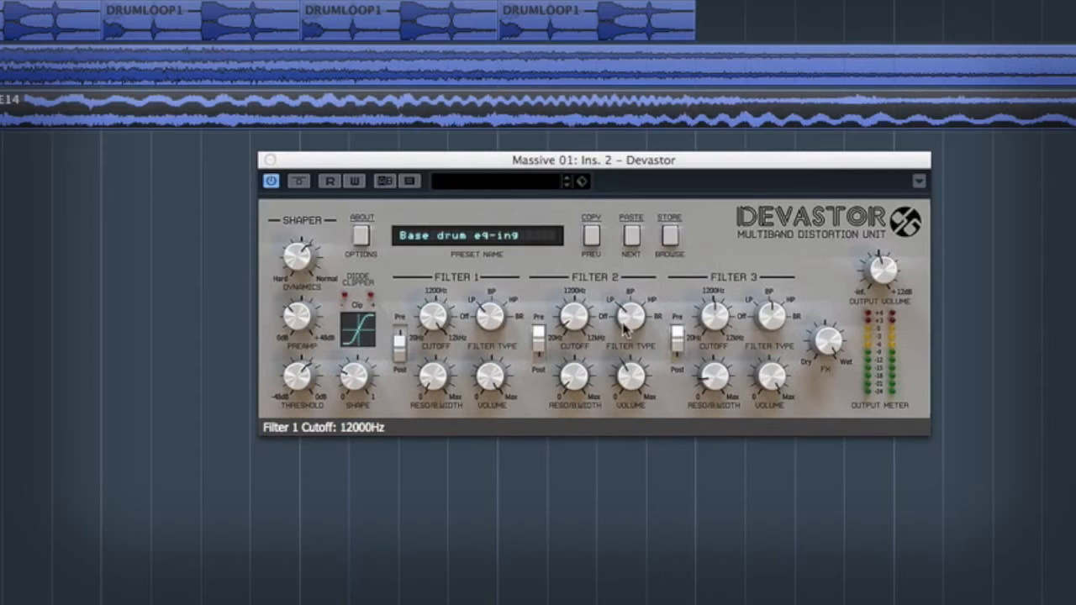
left_click_drag(578, 299, 673, 90)
left_click_drag(716, 315, 757, 437)
left_click_drag(722, 388, 720, 458)
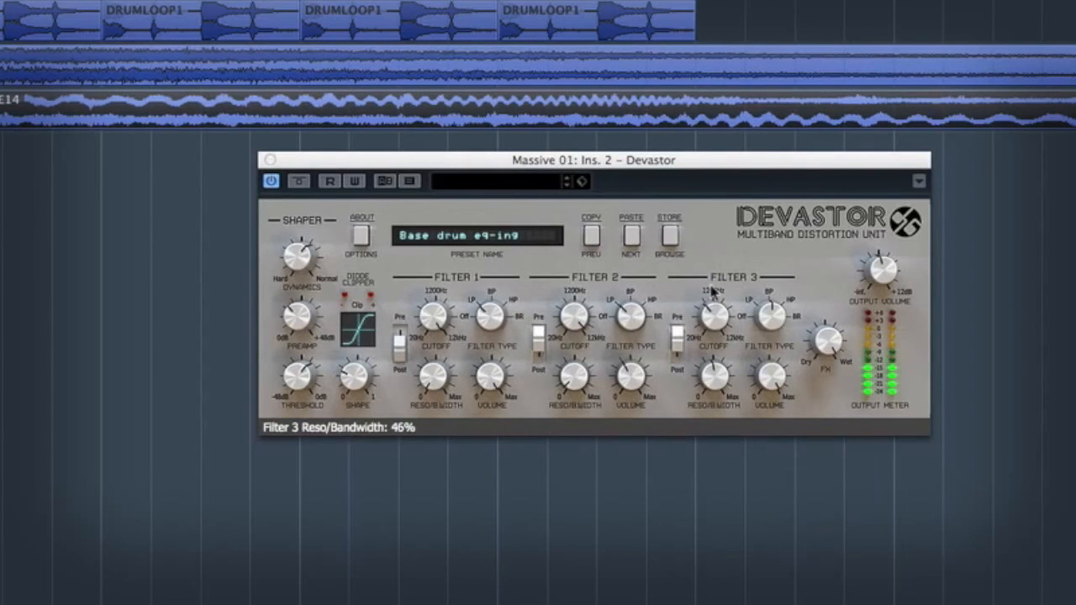
left_click_drag(715, 313, 729, 241)
Adjust Devastor's preamp, threshold and dynamics, and switch the diode clipper to another distortion function
left_click_drag(312, 335, 344, 216)
left_click_drag(295, 380, 320, 489)
left_click(356, 391)
left_click_drag(289, 263, 308, 430)
left_click(360, 332)
left_click(360, 333)
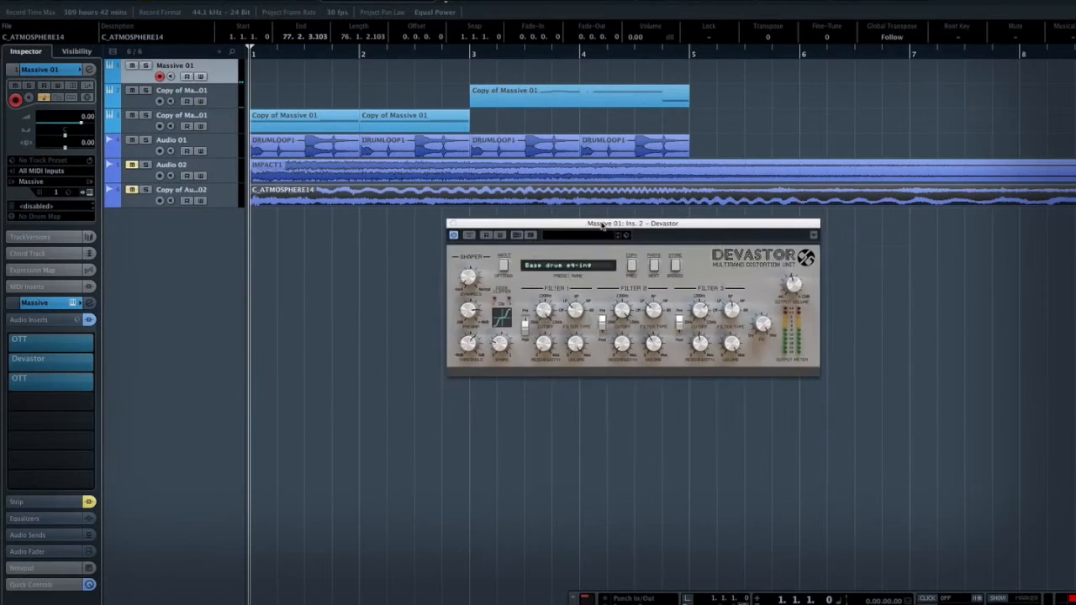
left_click_drag(600, 226, 742, 262)
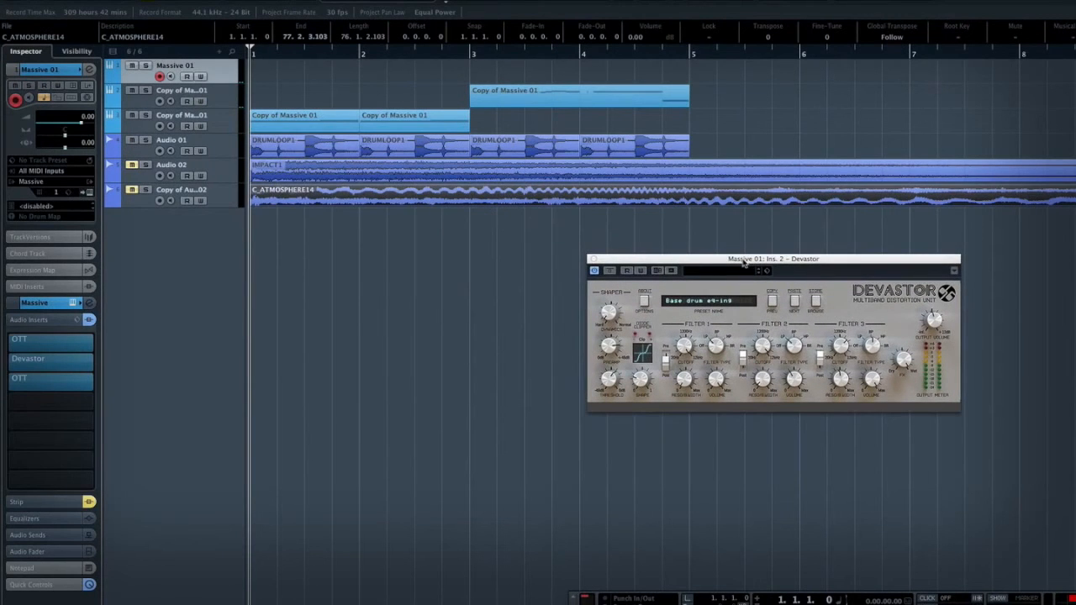
Solo the Copy of Massive 01 track whose clip starts at bar 3 and compare its playback with Devastor on and bypassed
left_click(211, 90)
left_click(471, 55)
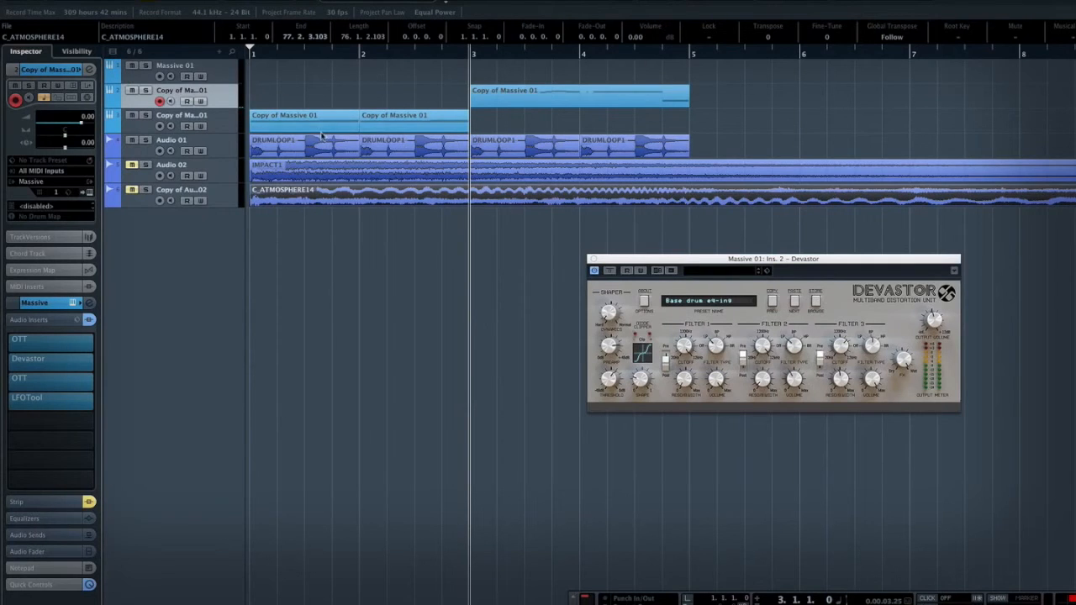
key("s")
key("space")
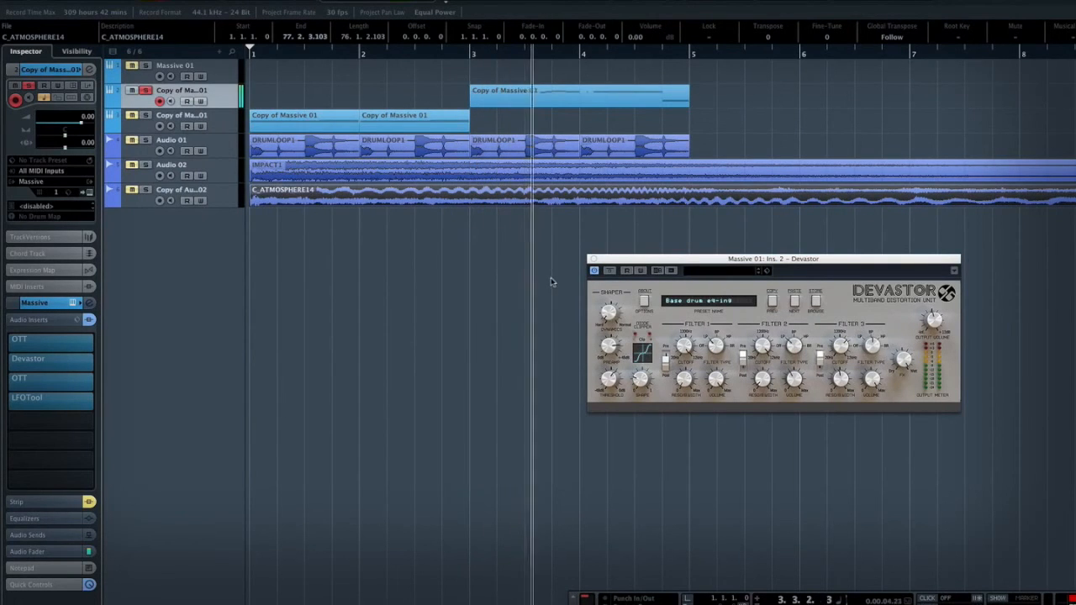
key("space")
left_click(8, 362)
key("space")
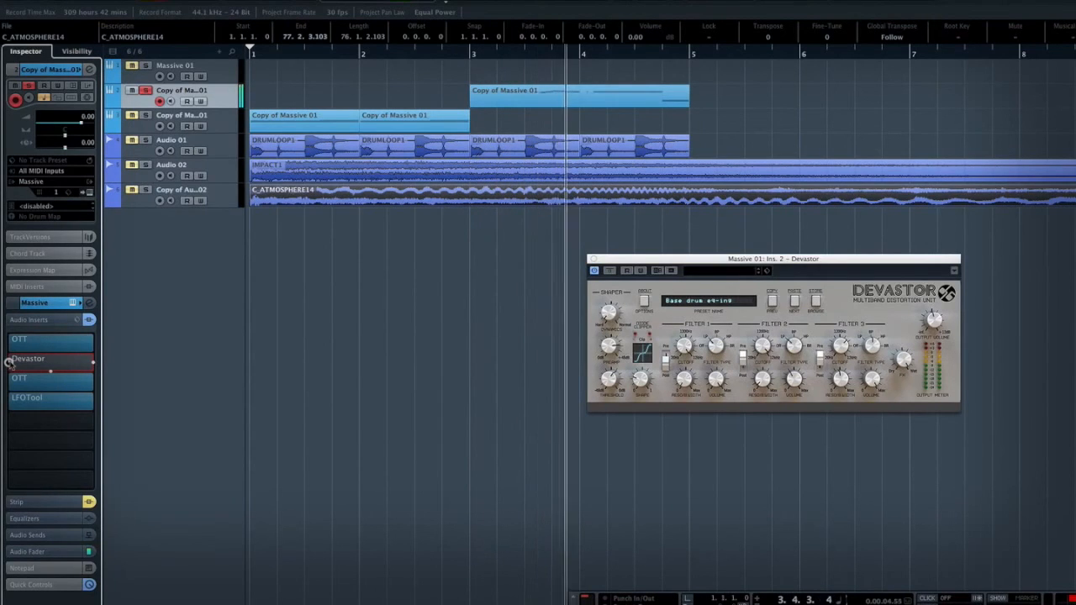
key("space")
left_click(8, 361)
left_click(145, 92)
Solo the Copy of Massive 01 track with clips at bars 1 and 2 and compare its playback with Devastor bypassed and on
left_click(210, 115)
left_click(244, 106)
left_click(284, 55)
left_click(146, 115)
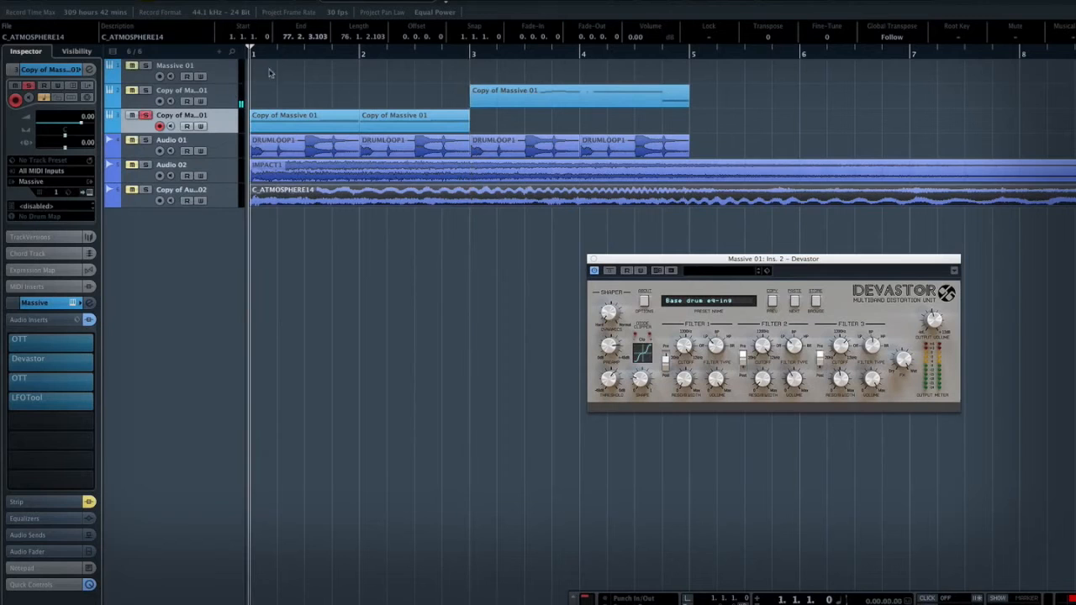
left_click(9, 361)
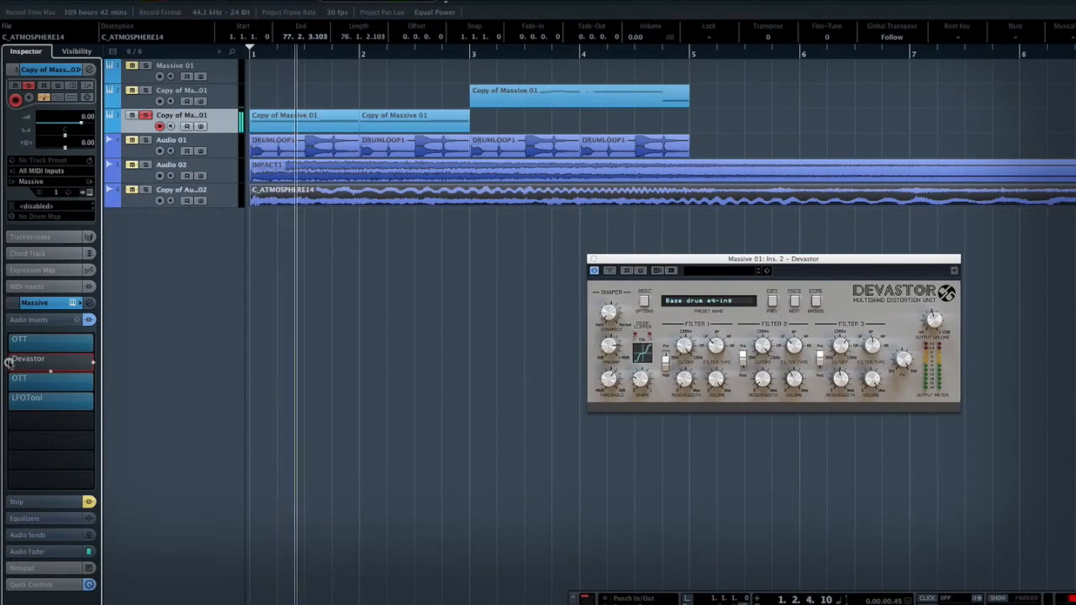
left_click(8, 362)
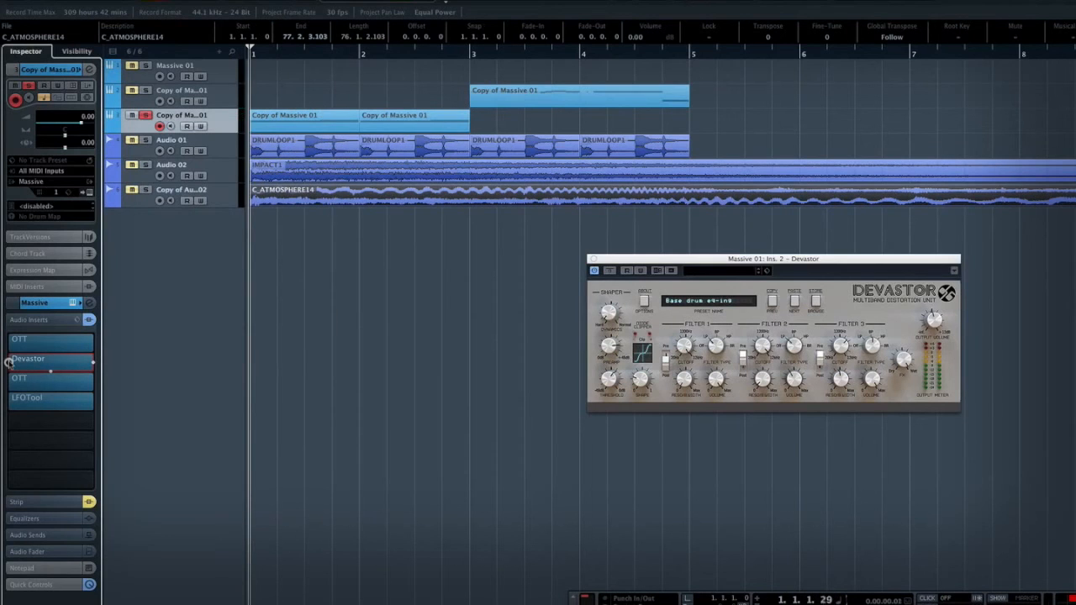
key("space")
key("s")
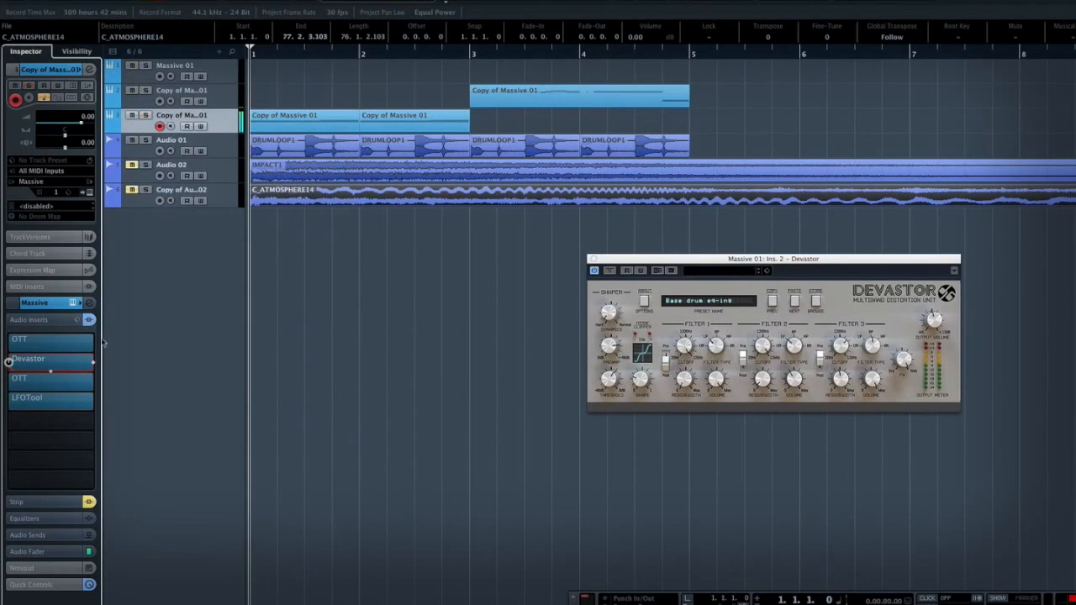
Solo the Audio 02 impact track and compare its playback from bar 1 with Devastor bypassed and on
left_click(227, 166)
key("s")
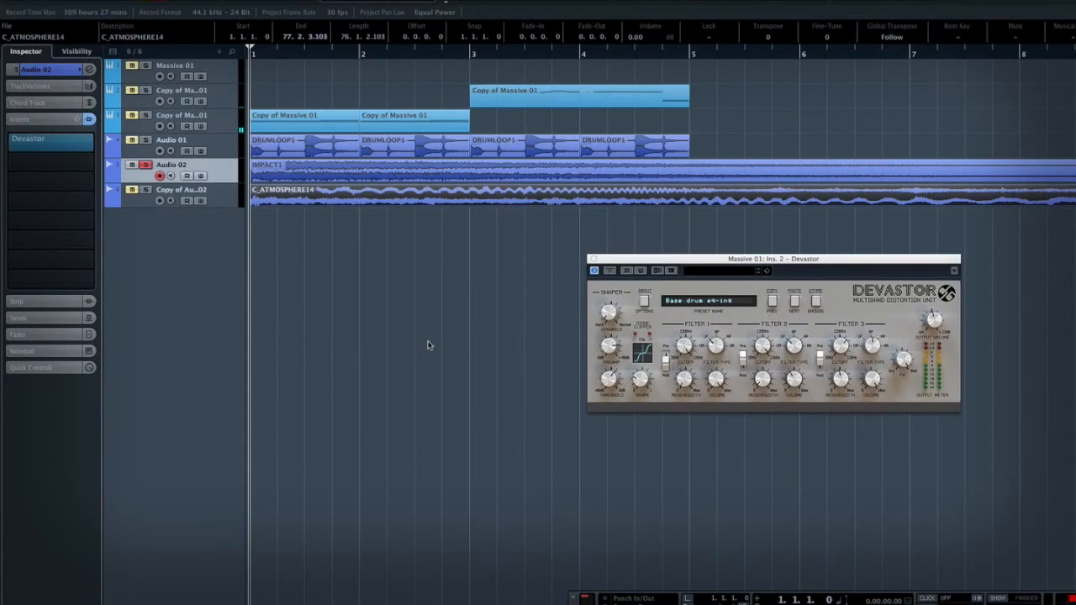
left_click(11, 142)
key("space")
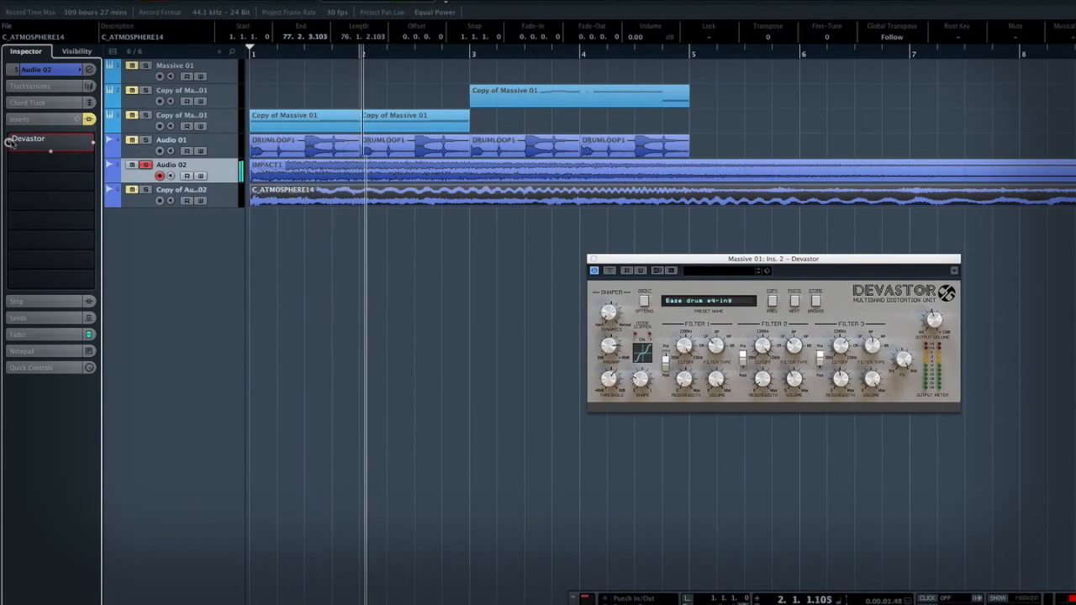
key("space")
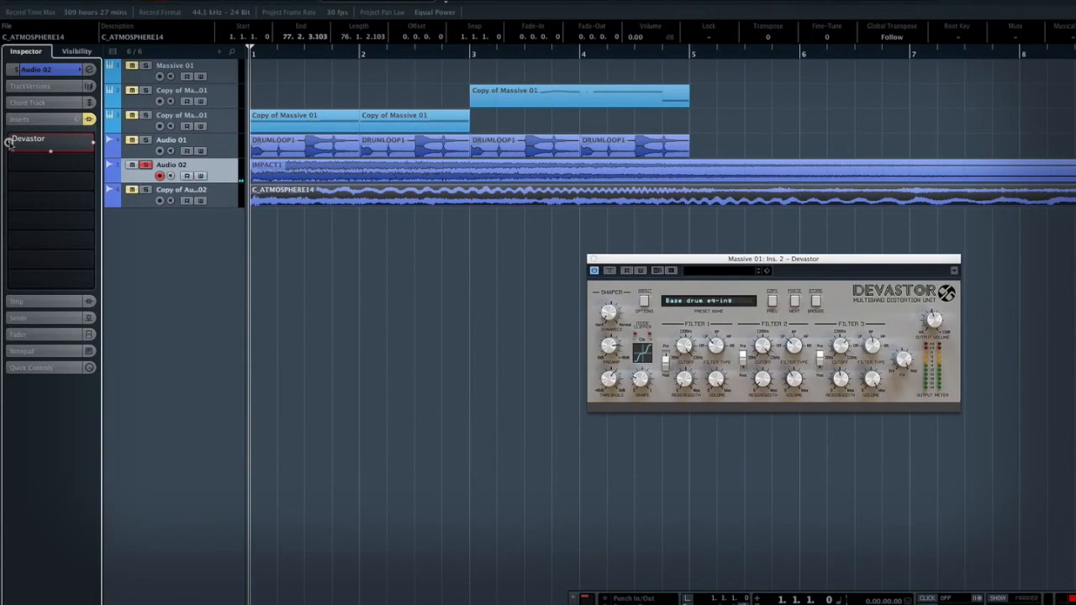
left_click_drag(8, 143, 12, 143)
key("space")
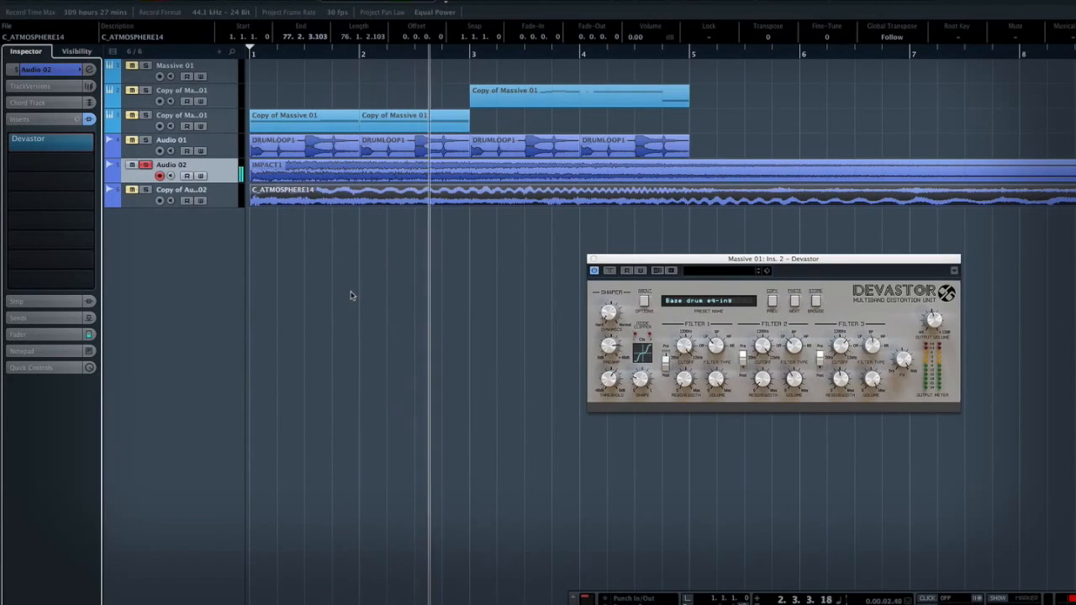
key("space")
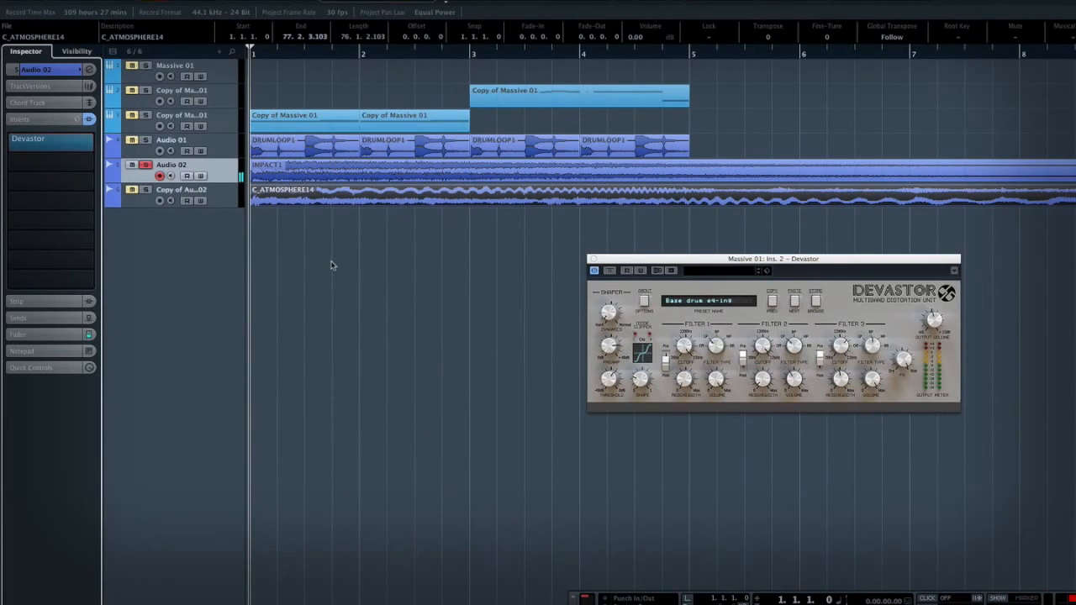
left_click(146, 165)
Solo the Copy of Audio 02 atmosphere track and compare its playback with Devastor bypassed and on
left_click(146, 190)
left_click(227, 191)
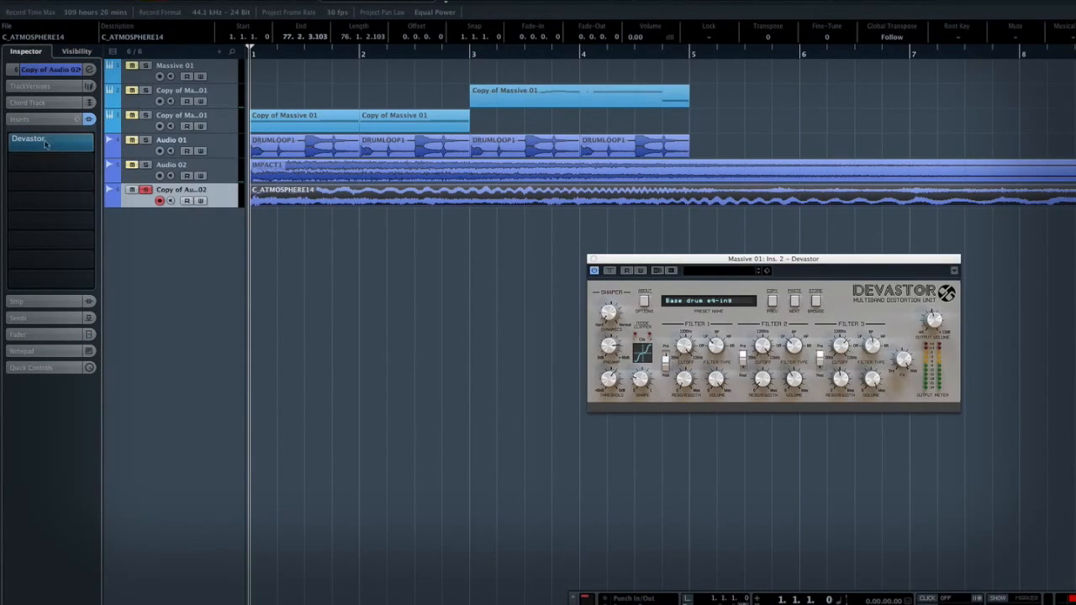
left_click(8, 143)
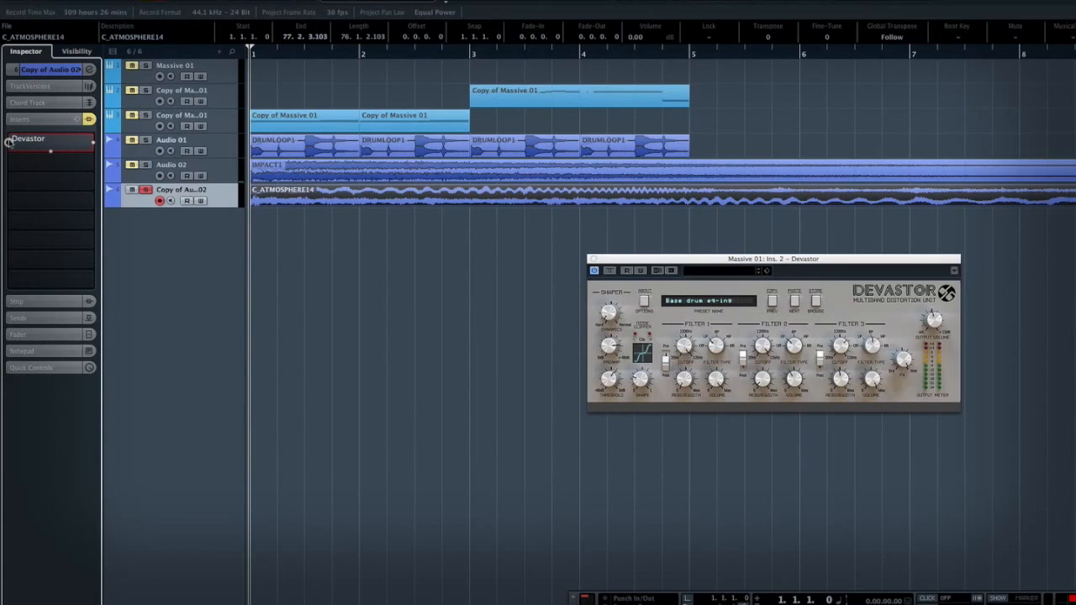
key("space")
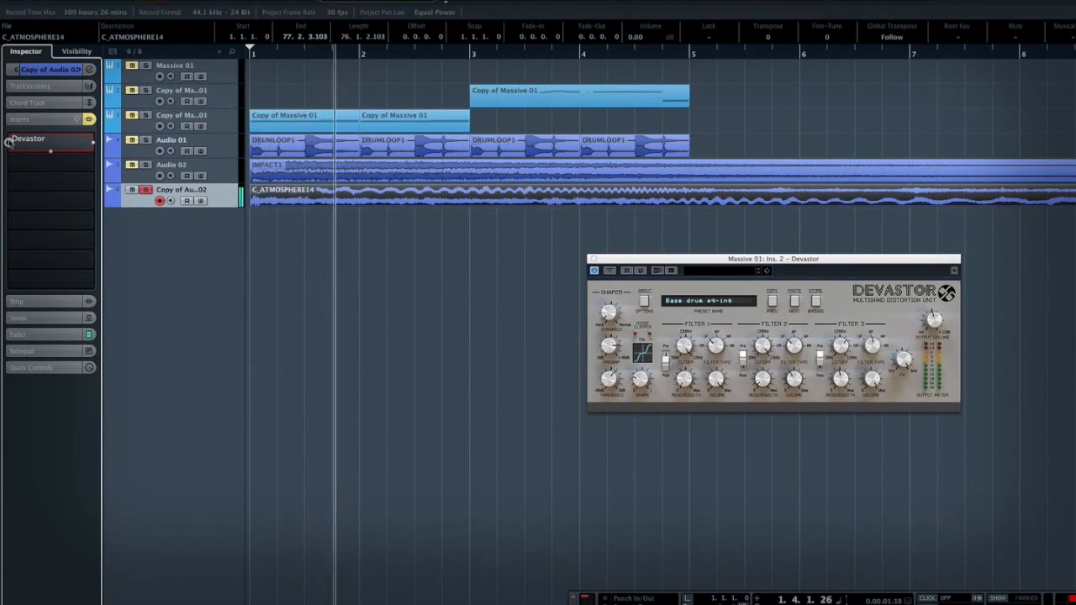
key("space")
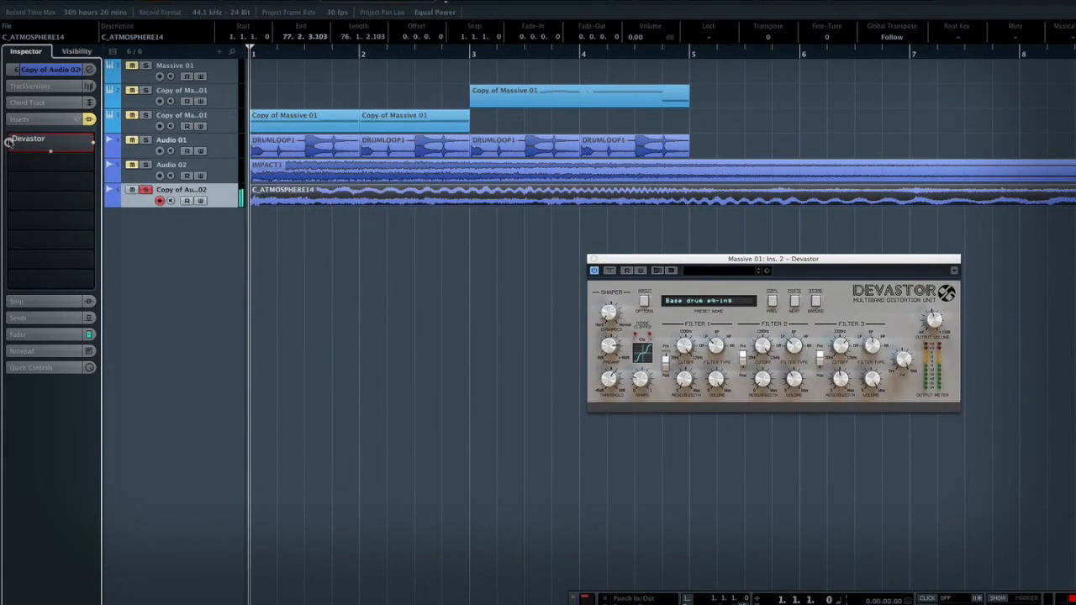
left_click(9, 141)
key("space")
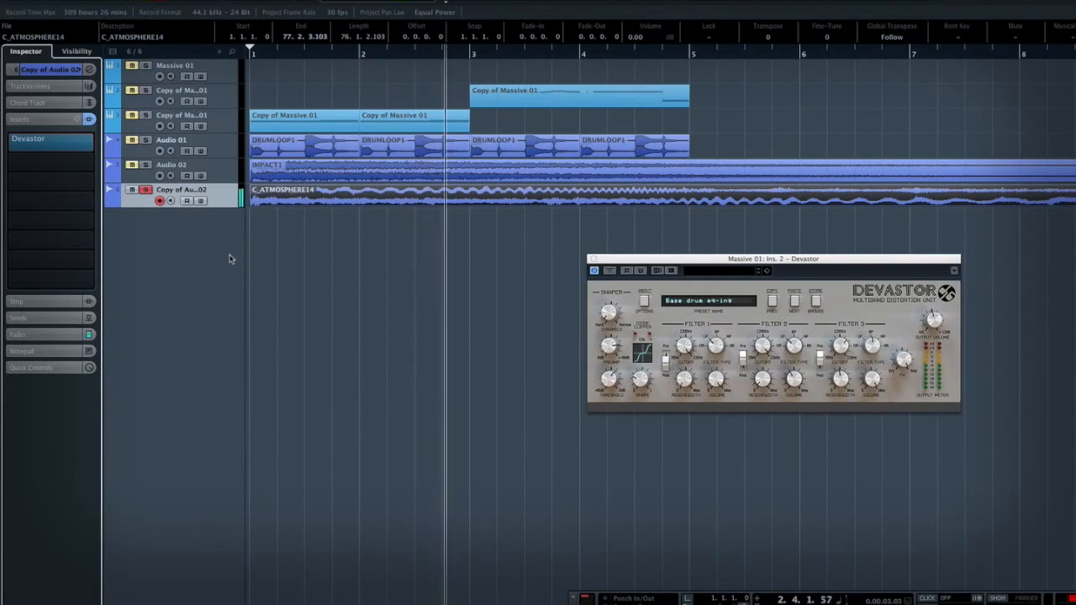
key("space")
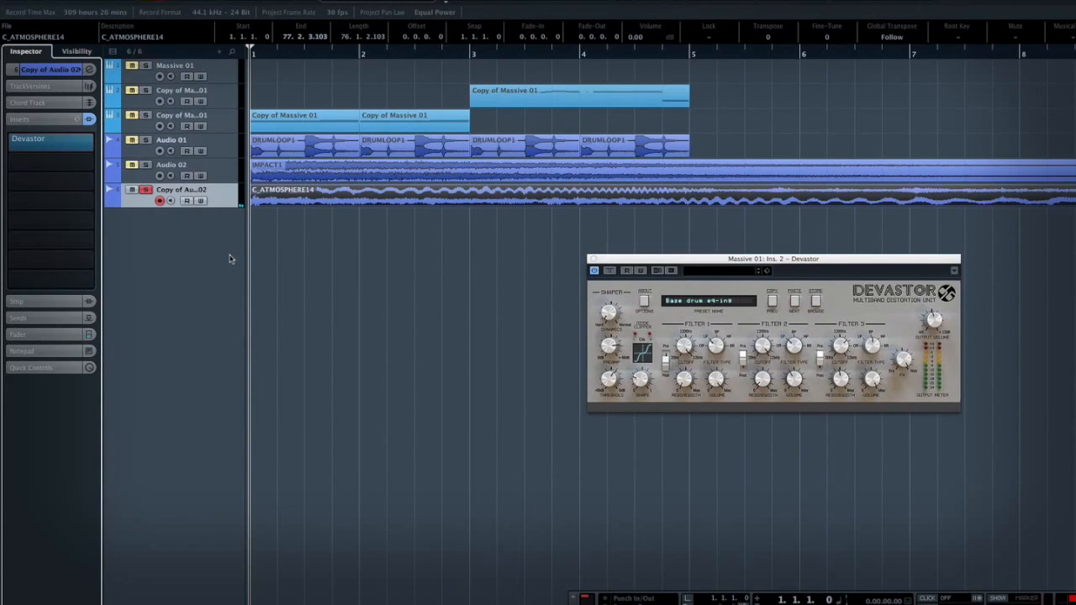
left_click_drag(857, 258, 822, 240)
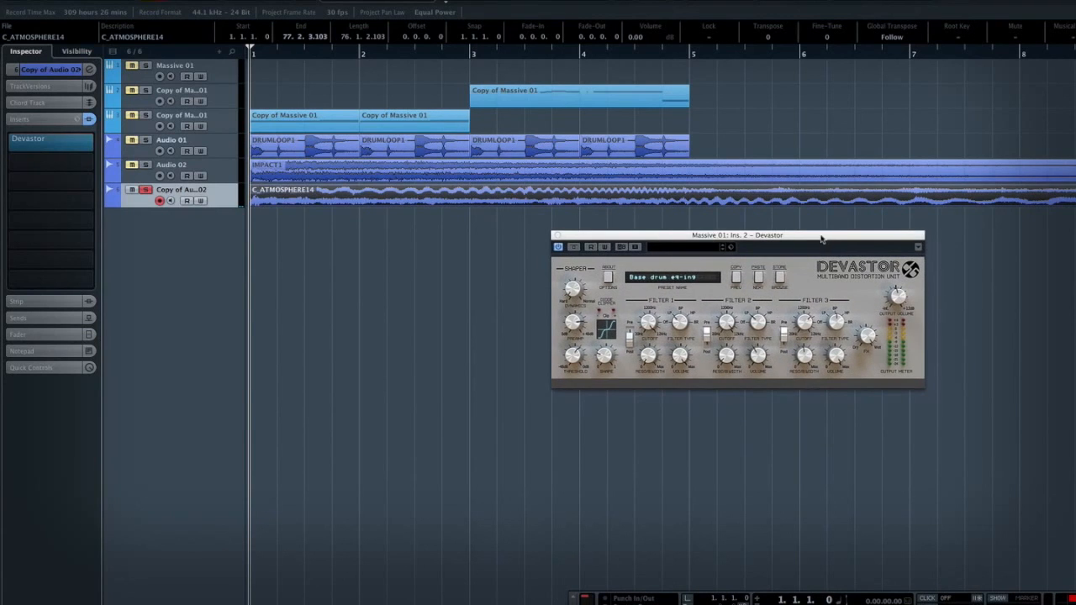